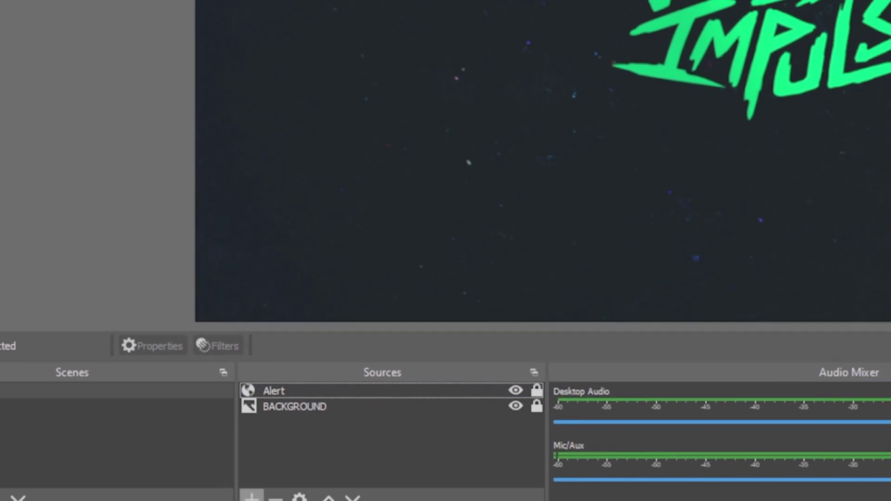
- Start adding a Browser source to the scene in OBS
left_click(132, 488)
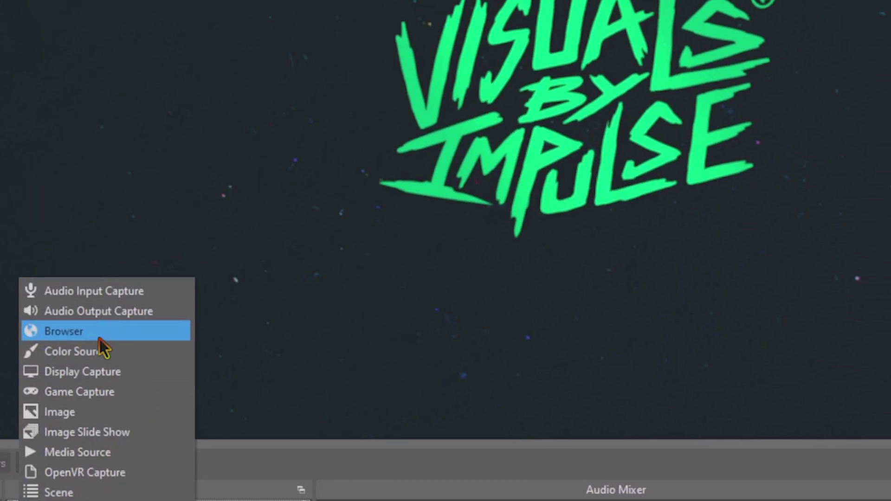
left_click(181, 273)
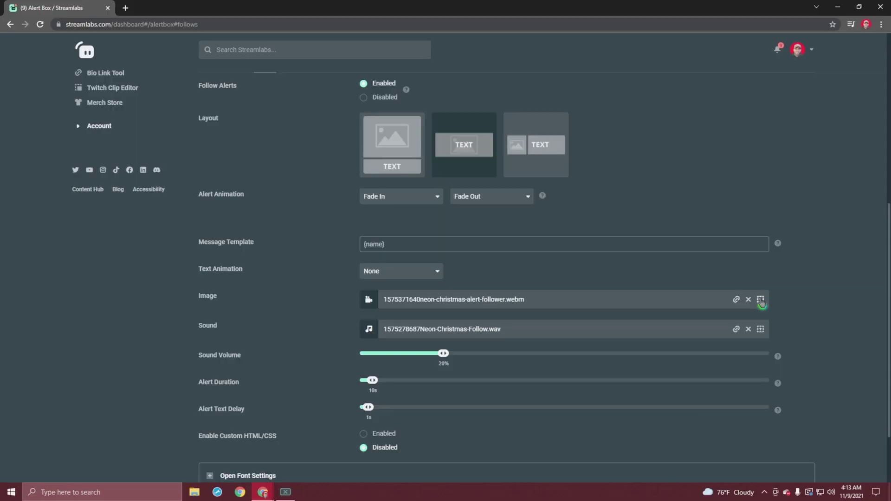
- Browse the stock image and sound galleries for the follow alert in the Streamlabs Alert Box settings
left_click(761, 301)
scroll(464, 302, "down", 10)
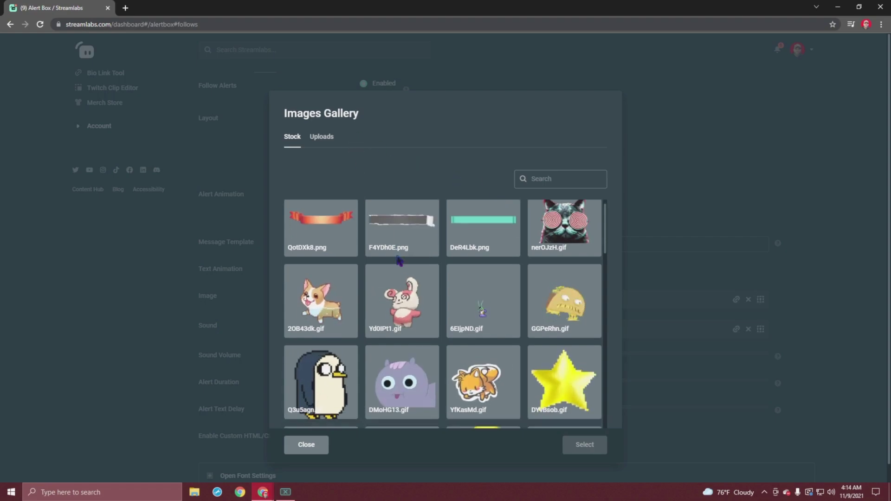
left_click(759, 333)
left_click(760, 331)
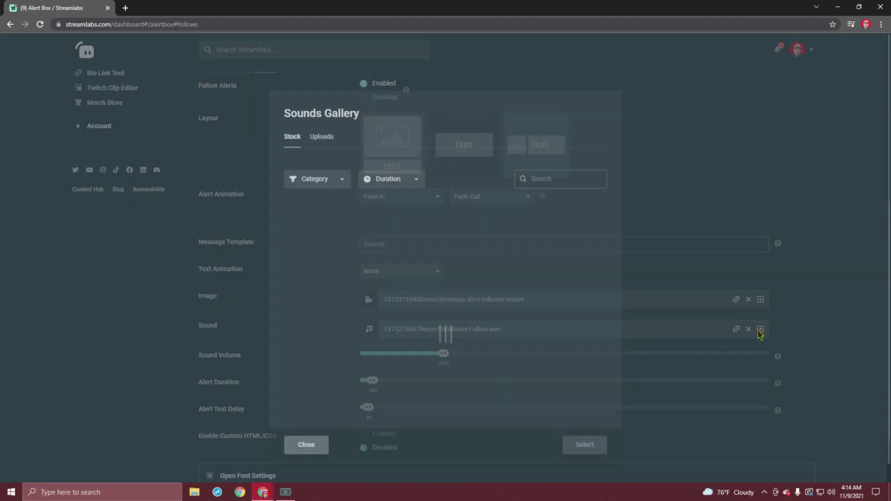
scroll(407, 298, "down", 8)
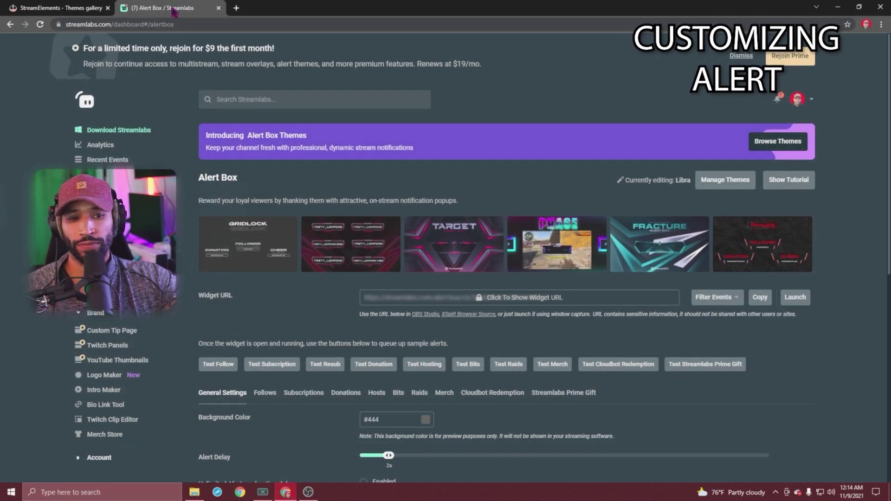
scroll(182, 271, "down", 2)
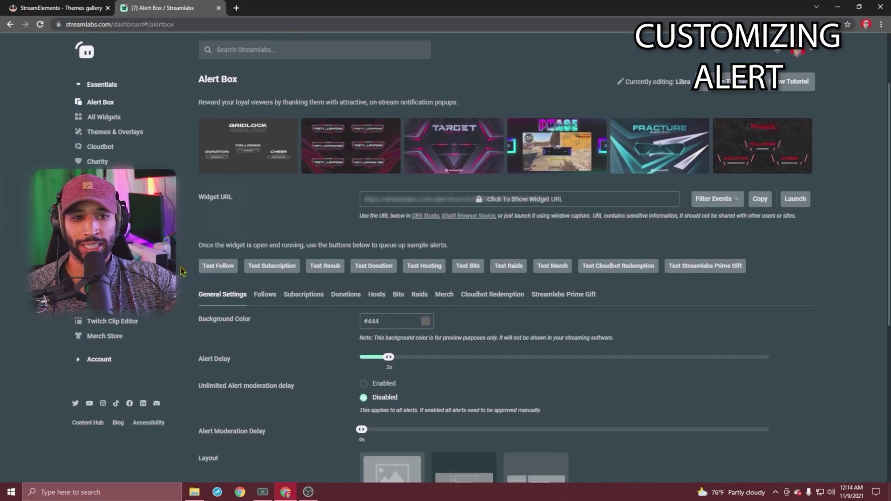
left_click(81, 12)
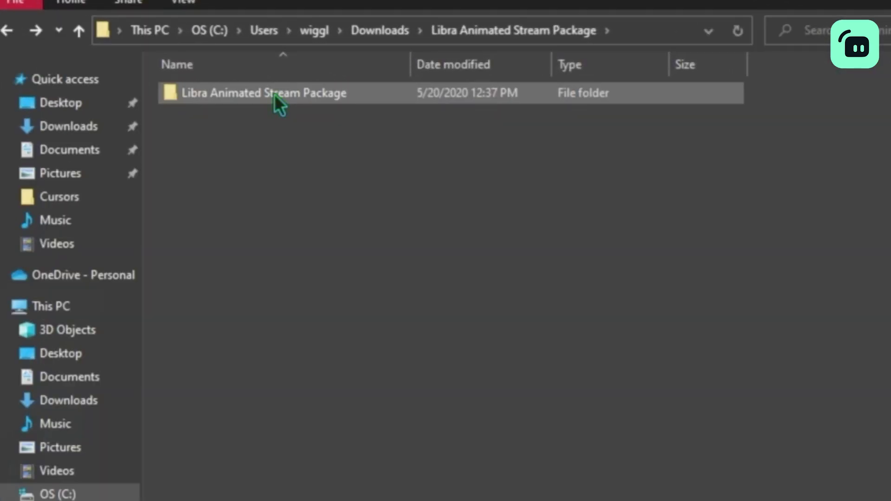
- Launch the Streamlabs Alerts One-Click Setup shortcut from the One-Click Setups folder of the Libra Animated Stream Package
double_click(275, 94)
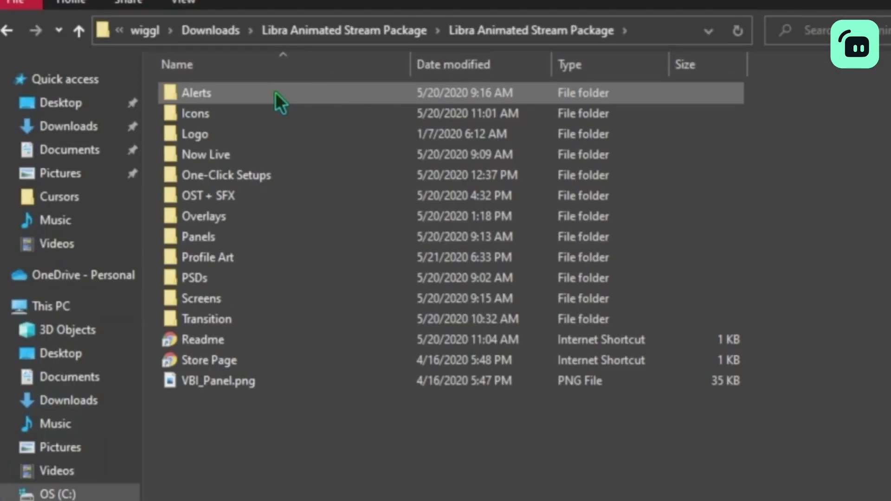
double_click(307, 188)
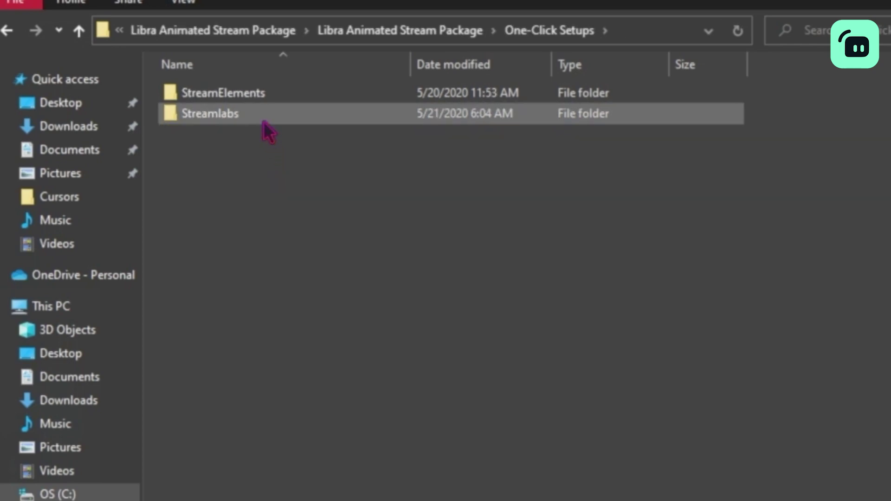
double_click(264, 122)
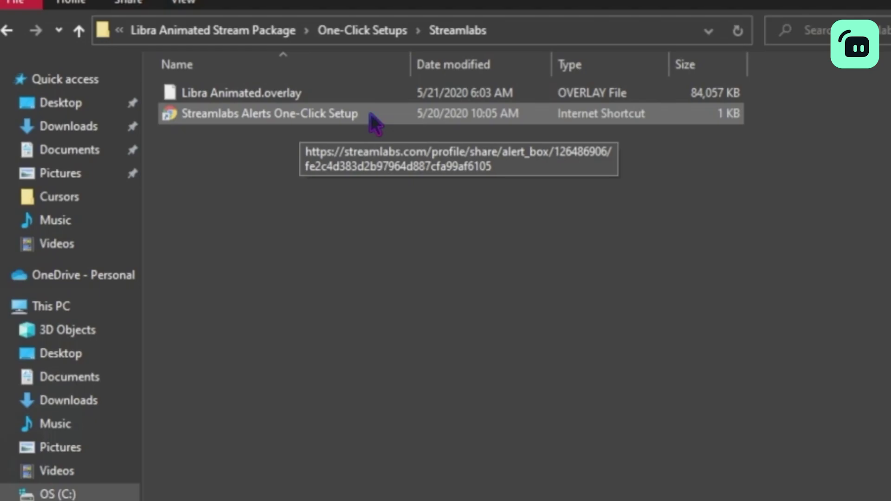
double_click(370, 116)
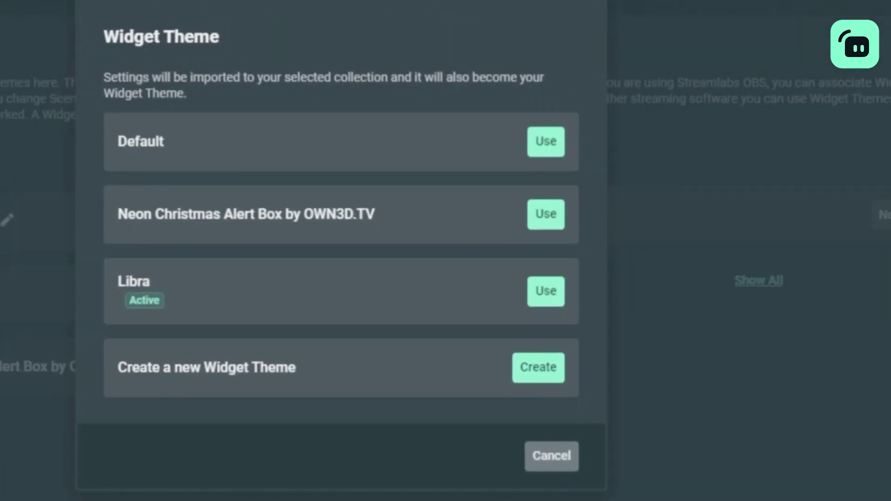
- Create a widget theme named TUTORIAL with the description ONE CLICK and import the alert settings into it
left_click(538, 369)
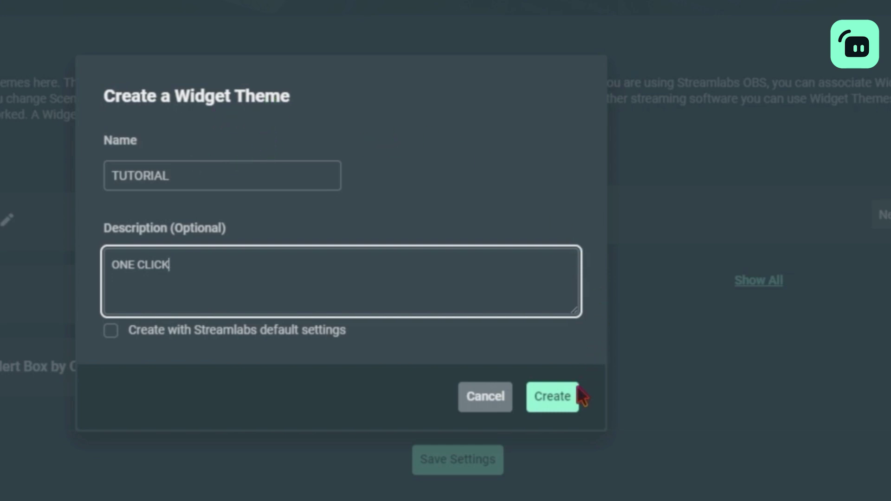
left_click(568, 399)
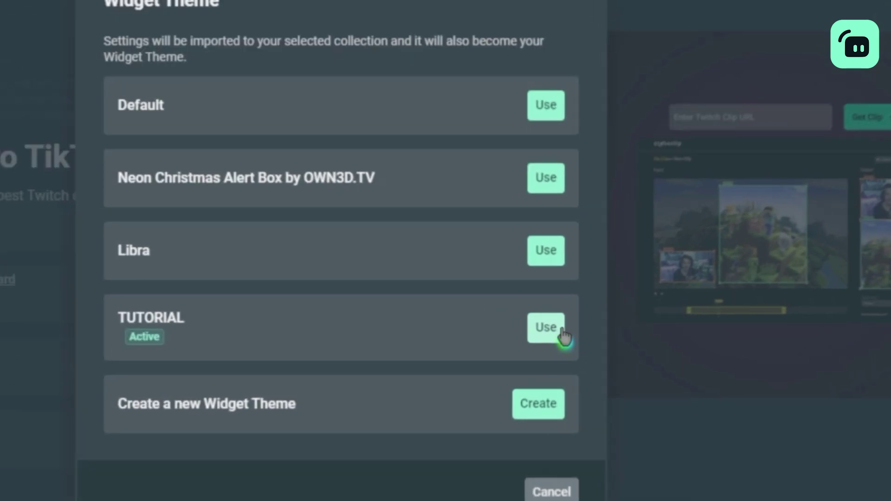
left_click(546, 328)
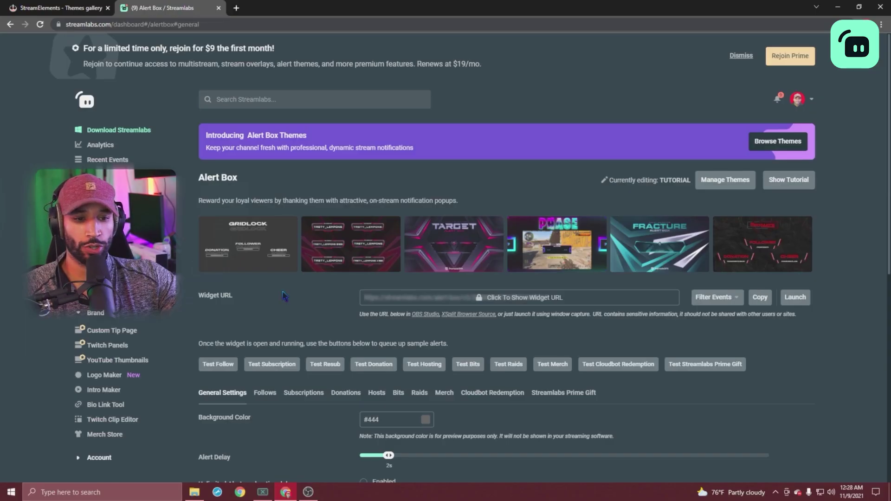
- Open the Custom Fields of the Follows alert in the Alert Box settings
scroll(284, 296, "down", 3)
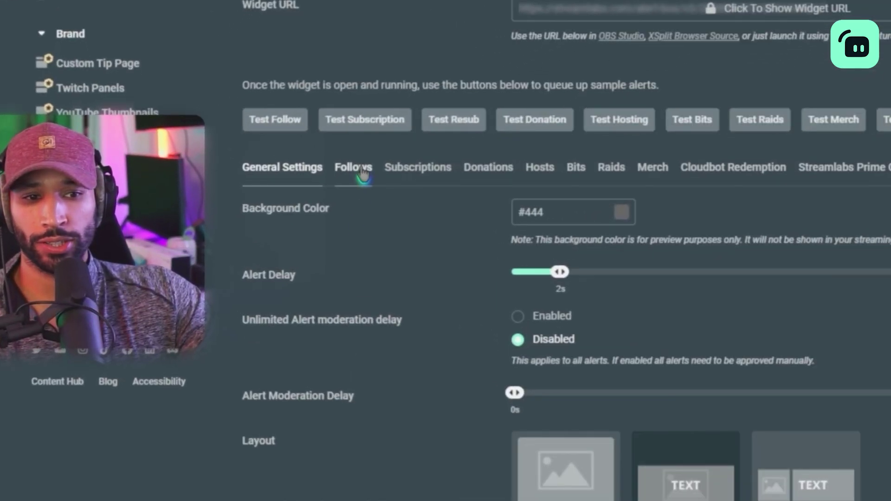
left_click(363, 174)
scroll(398, 292, "down", 10)
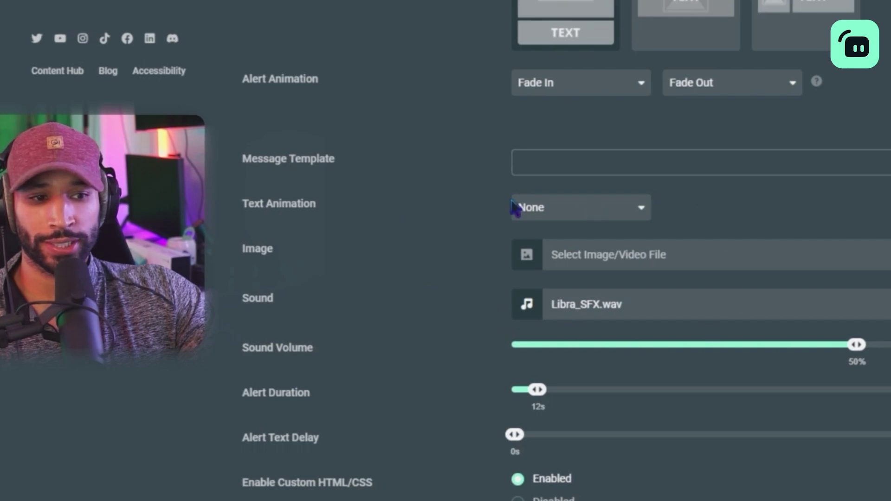
scroll(515, 208, "down", 10)
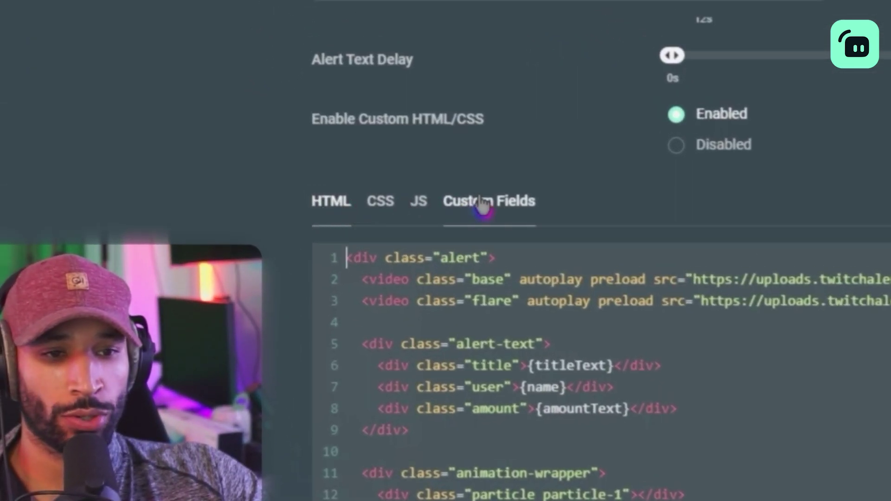
left_click(482, 204)
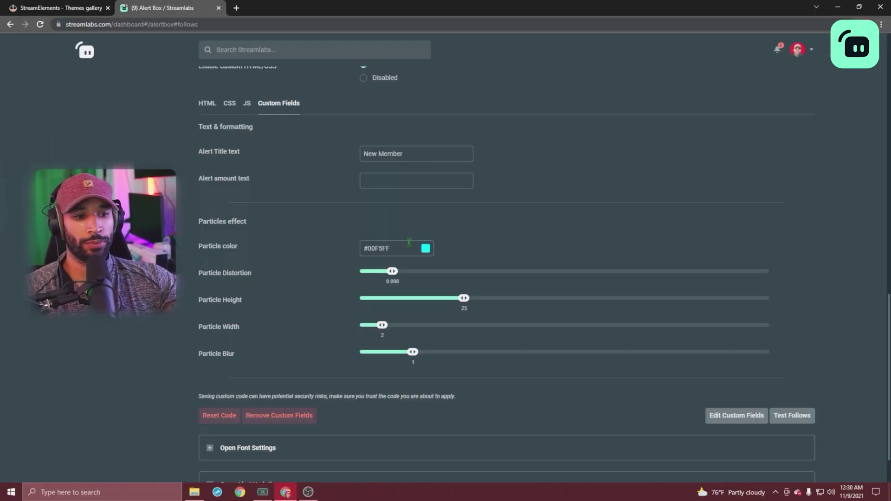
- Set the follow alert's particle color to #FF0000, distortion to 0.011, height to 38 and width to 4
left_click(426, 250)
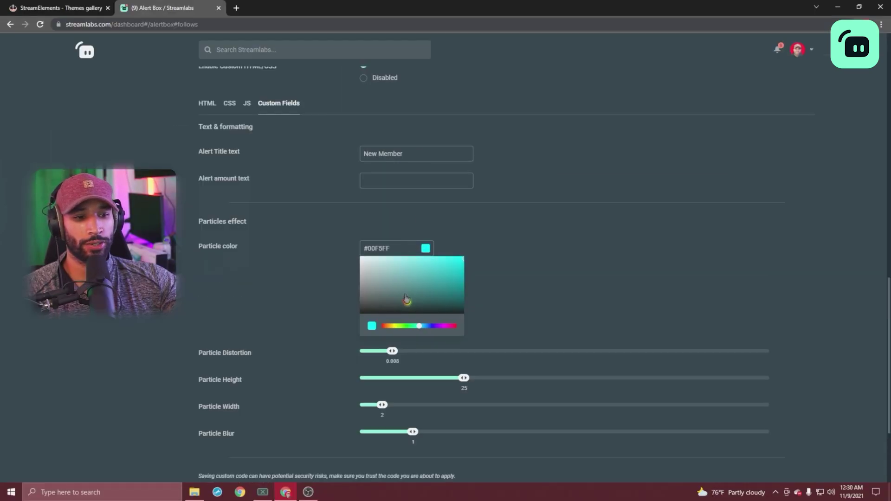
left_click(377, 335)
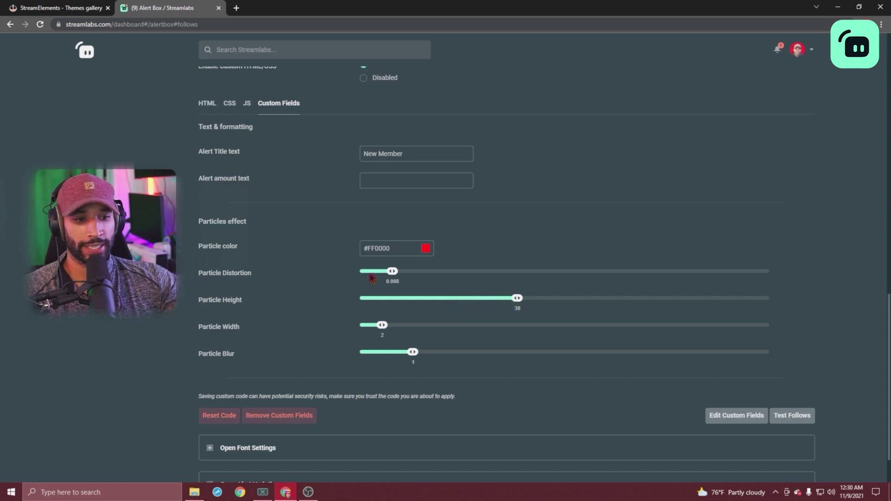
left_click(401, 324)
scroll(401, 323, "down", 1)
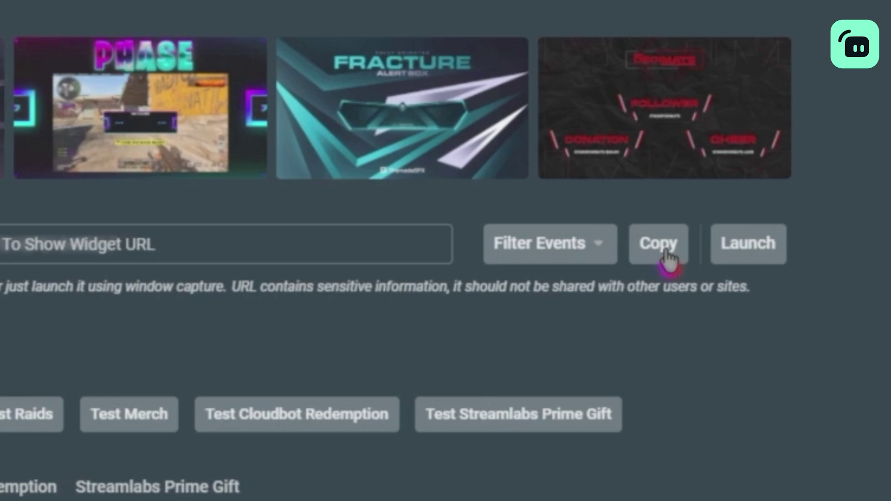
- Copy the private alert box widget URL and paste it as the URL of a new OBS browser source named Alerts
left_click(668, 257)
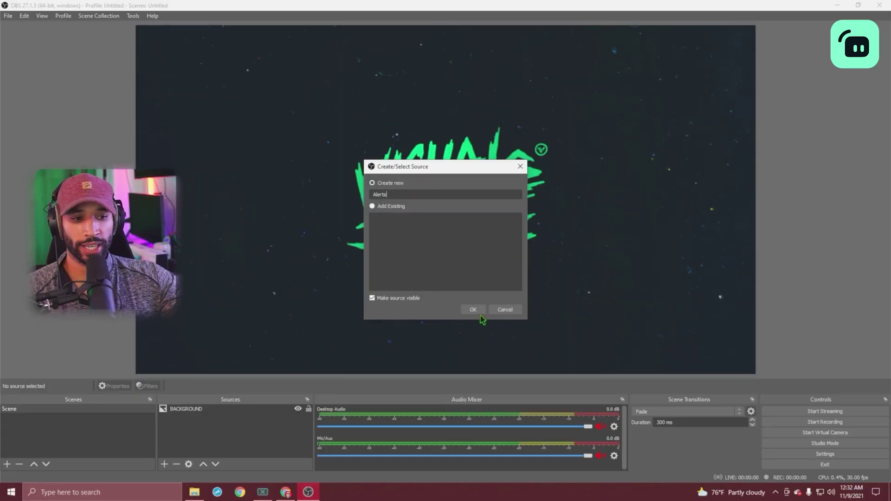
left_click(480, 314)
left_click_drag(429, 282, 335, 282)
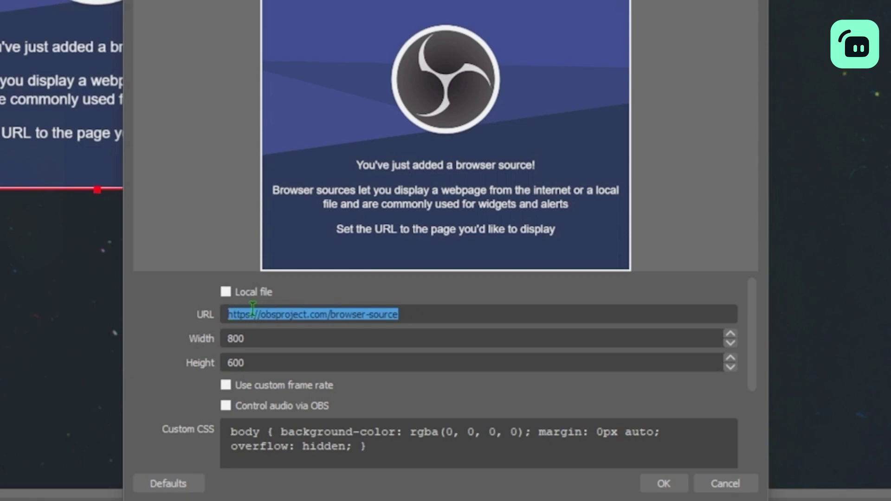
right_click(252, 310)
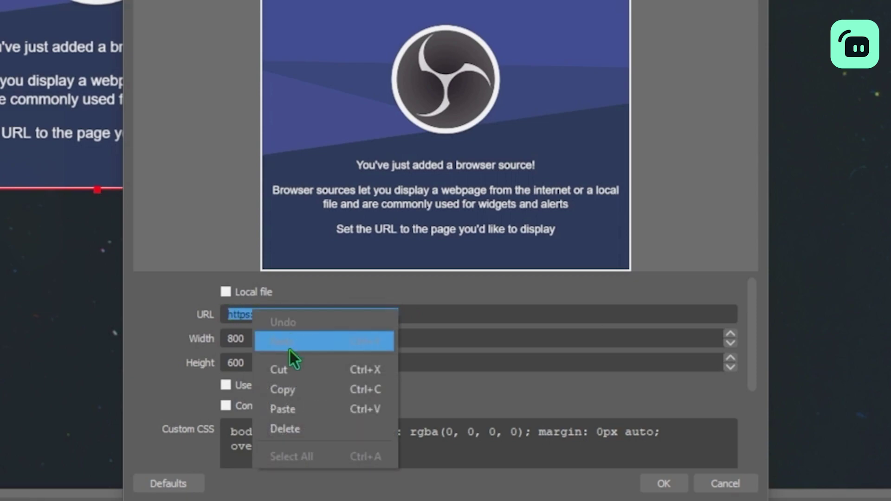
left_click(304, 409)
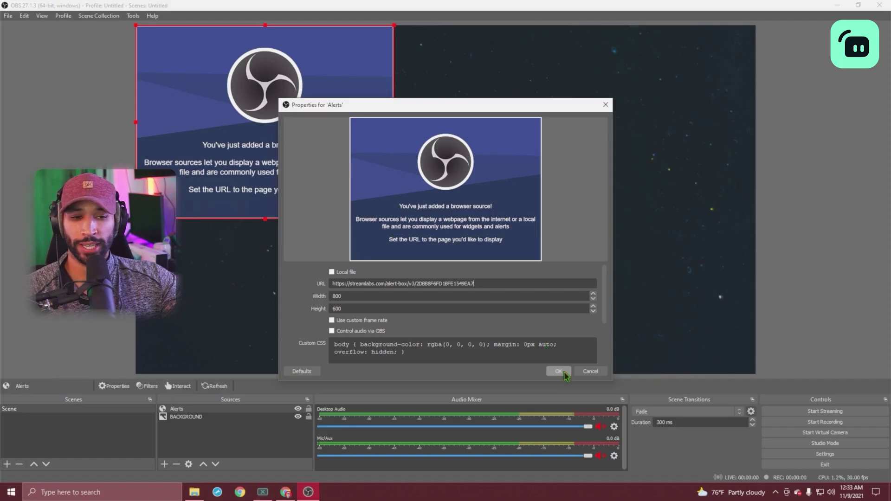
left_click(561, 372)
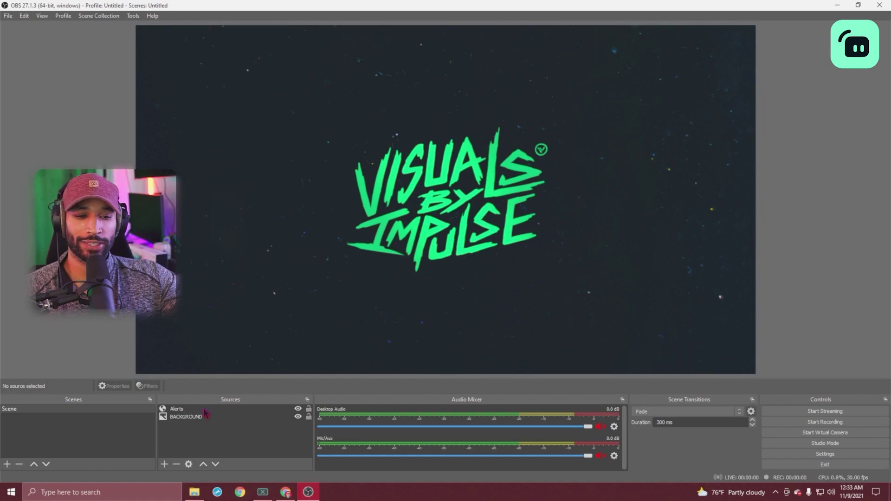
- Switch to Streamlabs in the browser and test the follow alert against the OBS preview
left_click(285, 490)
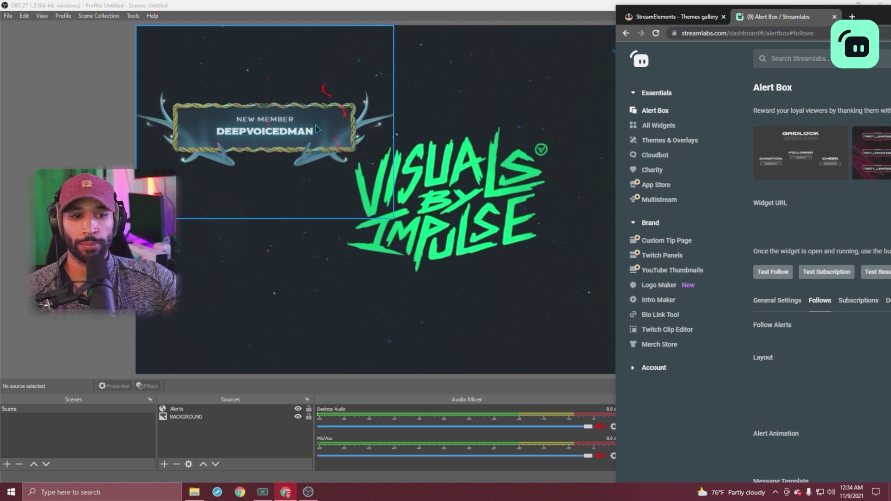
key("alt+Tab")
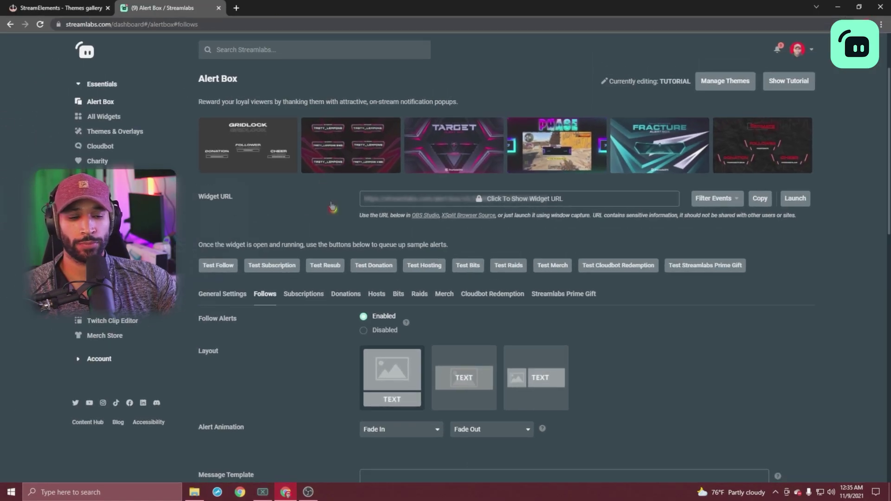
- Set the follow alert's particle color to #0094FF and its title text to New Follower, and save the settings
scroll(309, 218, "down", 15)
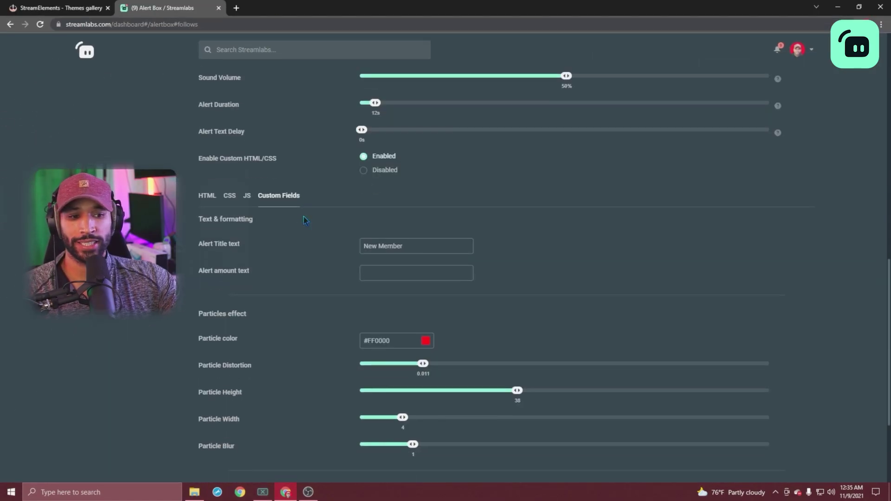
left_click(425, 341)
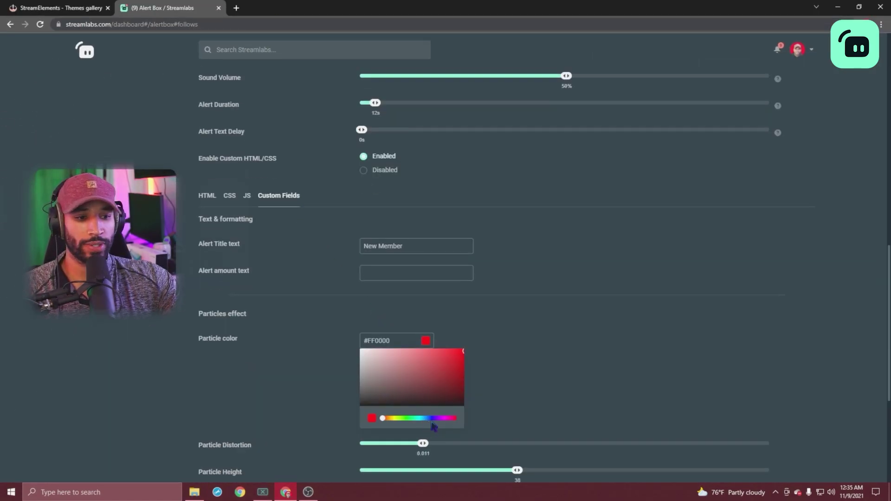
left_click(425, 423)
left_click(418, 247)
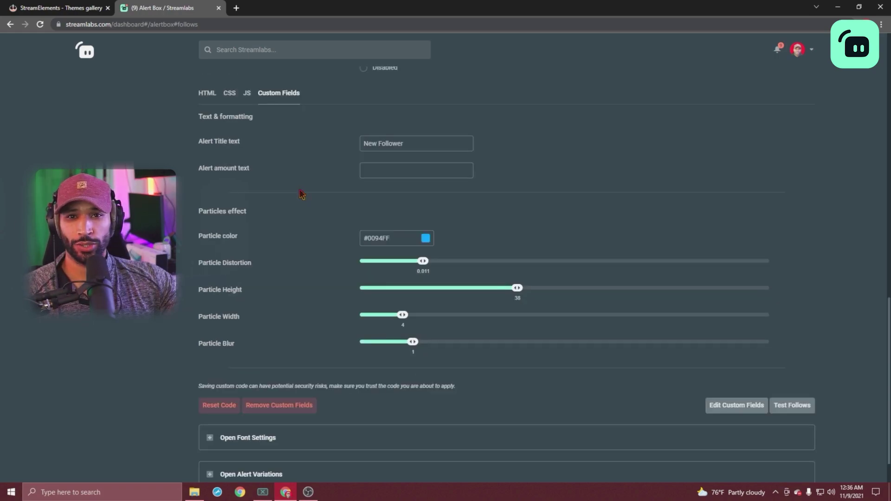
scroll(302, 194, "down", 1)
left_click(508, 470)
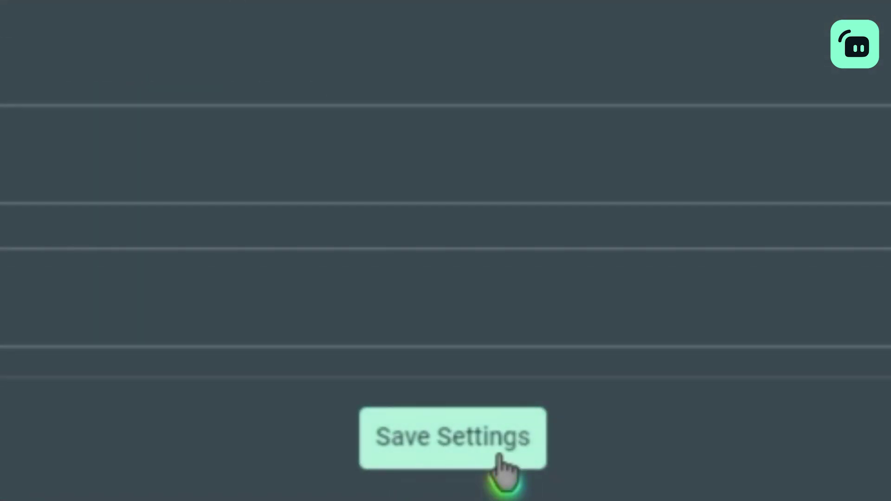
- Switch back to OBS and open the properties of the Alerts source
scroll(652, 441, "up", 20)
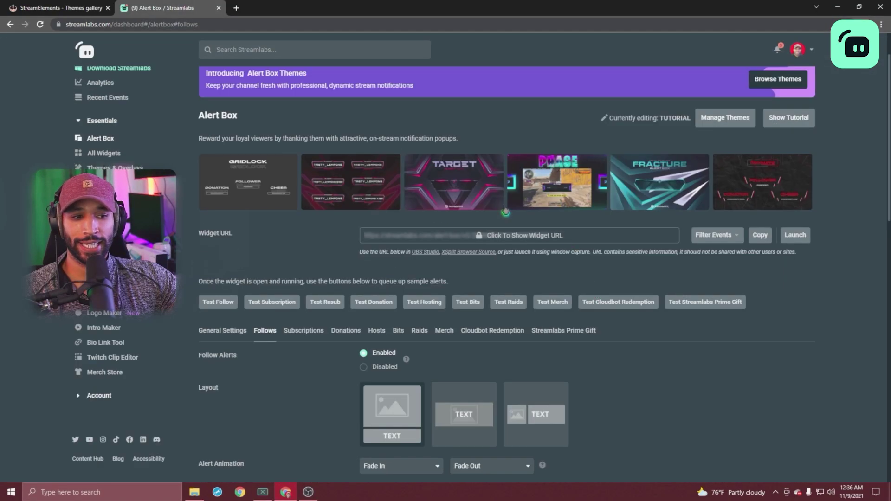
left_click(308, 492)
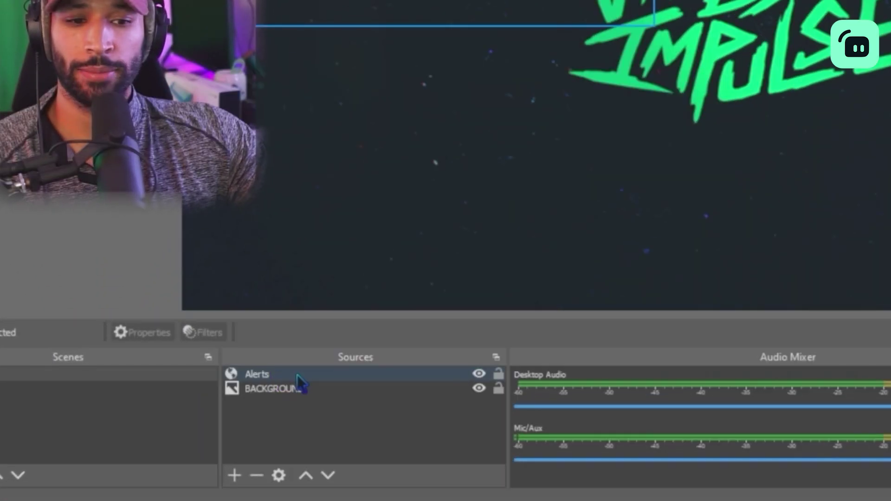
double_click(298, 375)
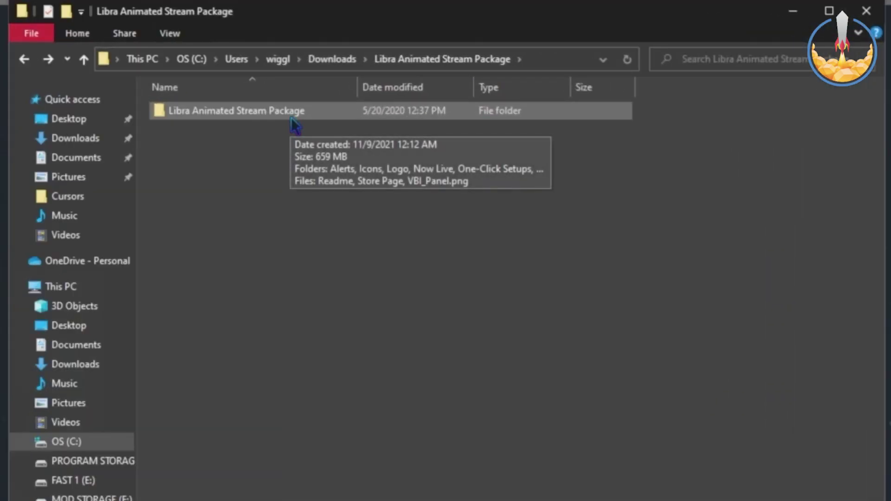
- Open the Twitch StreamElements alerts one-click setup shortcut from the One-Click Setups folder of the Libra Animated Stream Package
double_click(291, 117)
double_click(247, 180)
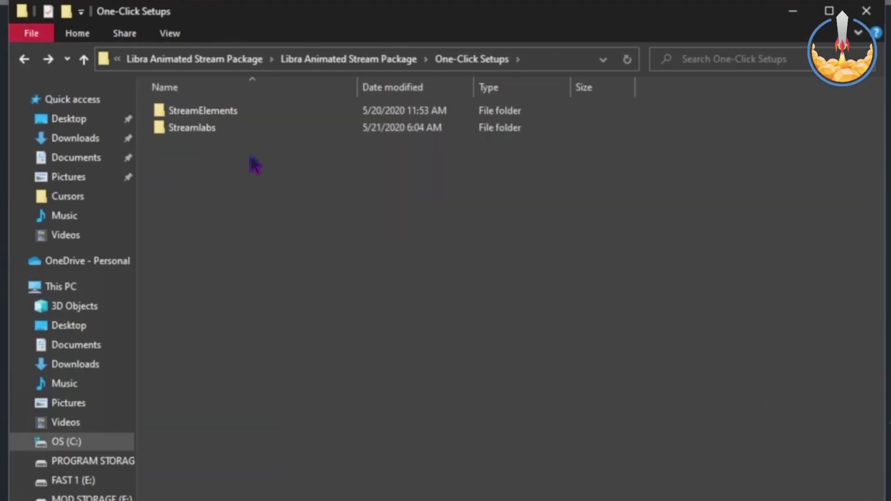
double_click(262, 113)
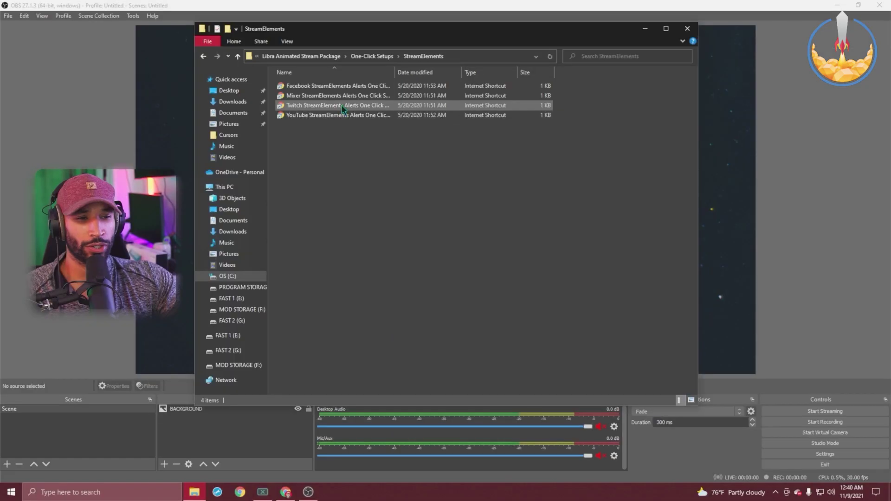
double_click(342, 106)
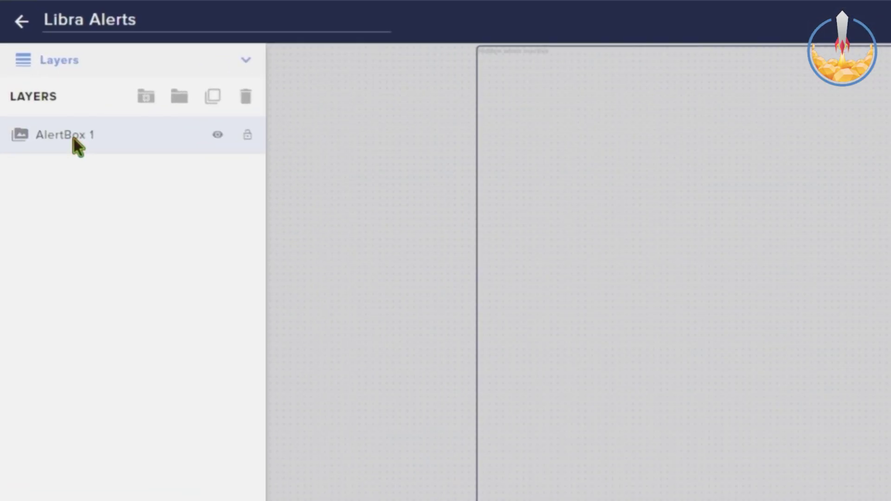
- Open the follower alert's advanced settings from the AlertBox 1 layer of the Libra Alerts overlay
left_click(73, 138)
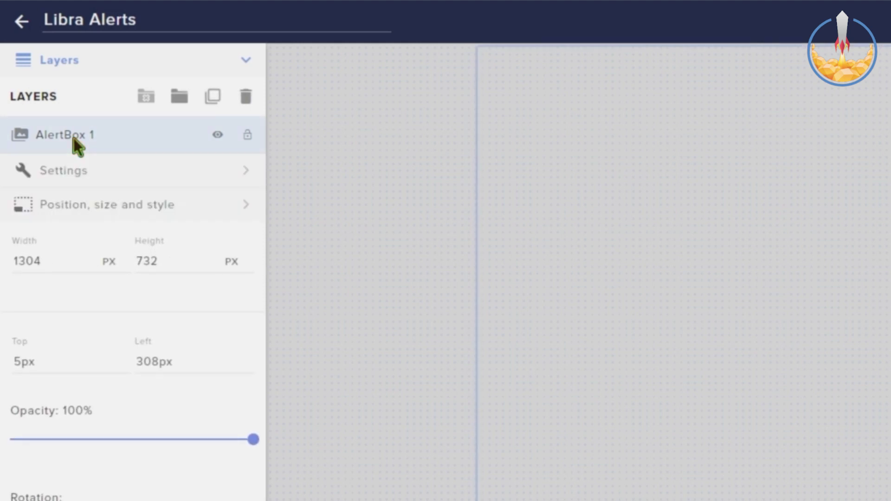
left_click(246, 172)
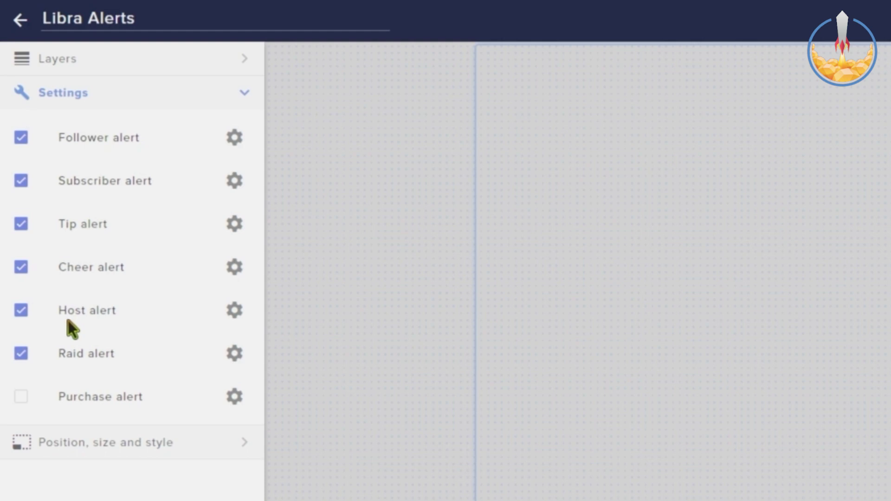
left_click(232, 139)
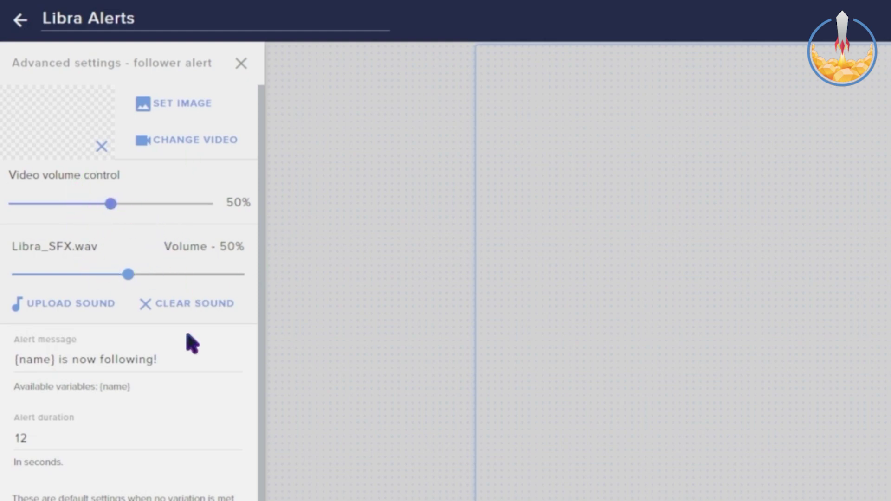
- Set the follower alert's particle distortion to 0.024, particle height to 37, particle width to 20 and particle blur to 3
scroll(192, 344, "down", 3)
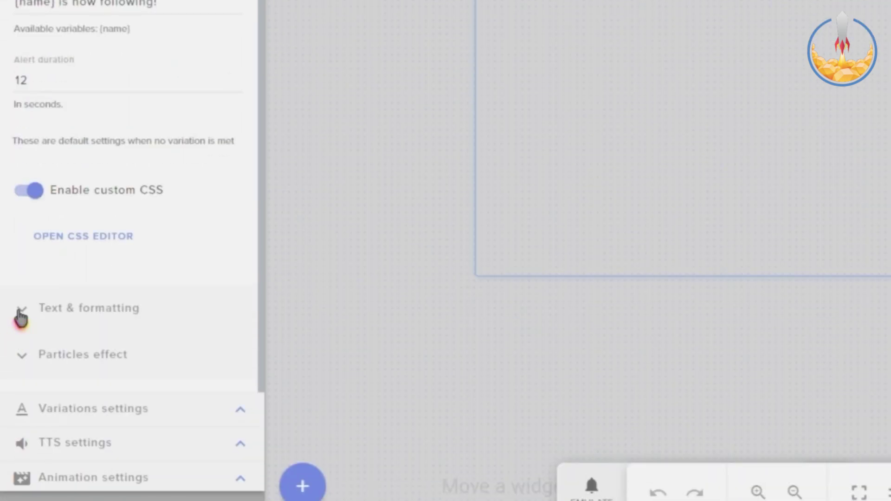
left_click(21, 310)
scroll(113, 277, "down", 4)
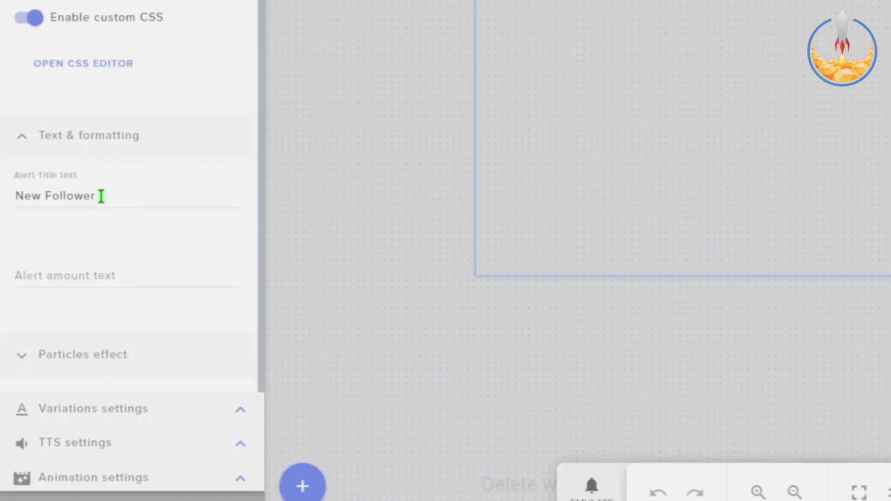
left_click(65, 343)
scroll(165, 274, "down", 5)
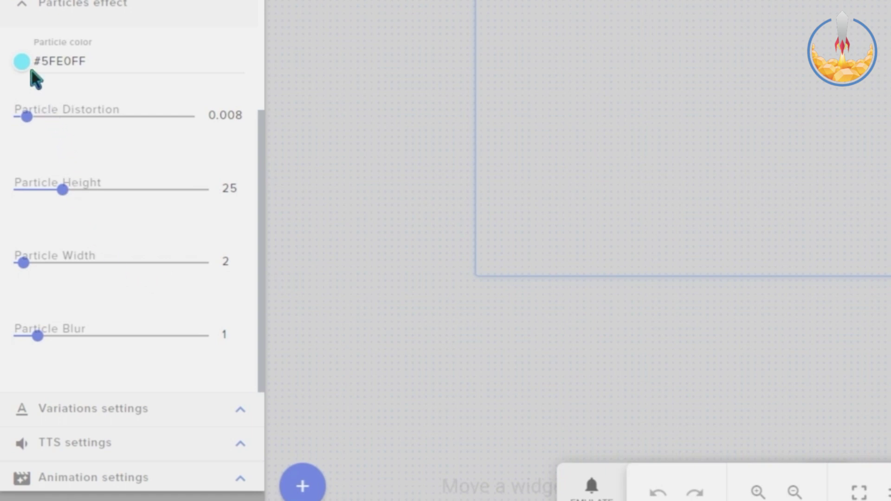
left_click_drag(53, 121, 97, 132)
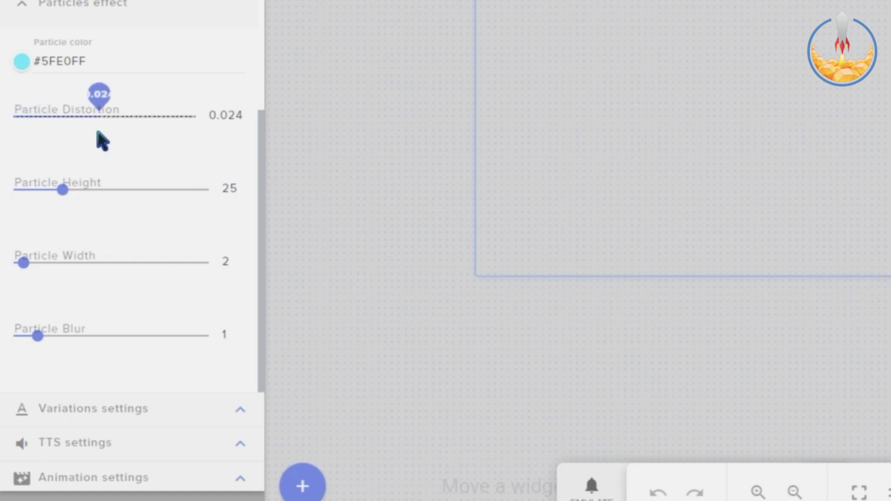
left_click_drag(70, 194, 86, 192)
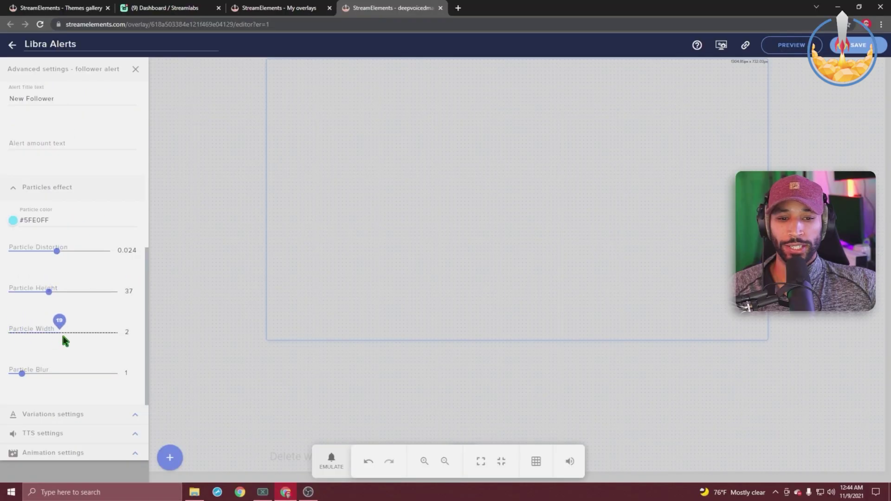
left_click_drag(22, 374, 49, 373)
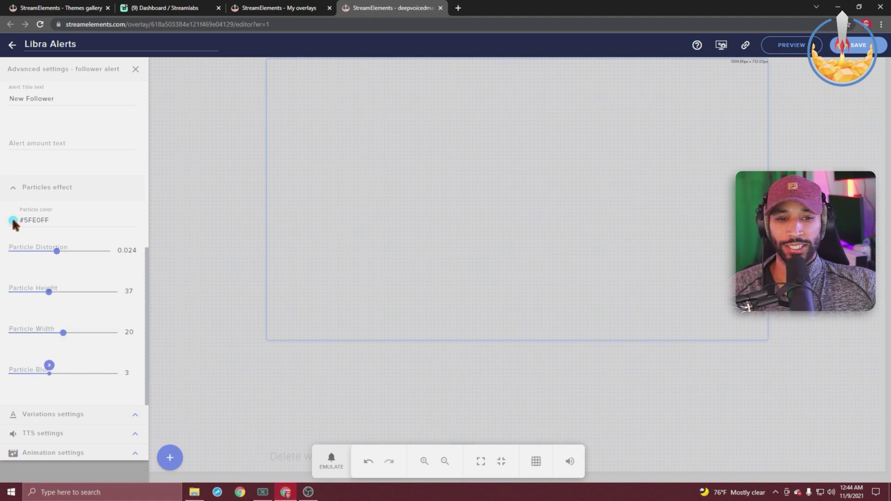
- Set the follower alert's particle color to #dcff00 and emulate a follower event
left_click(13, 221)
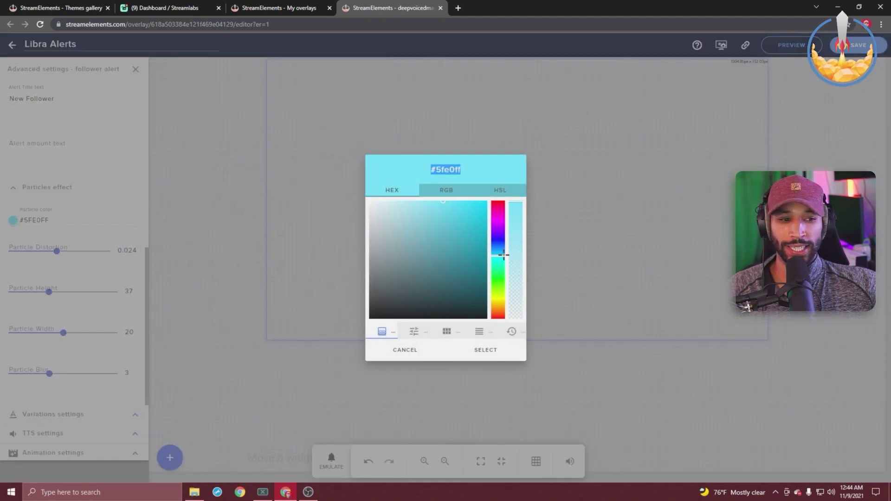
left_click_drag(503, 255, 498, 295)
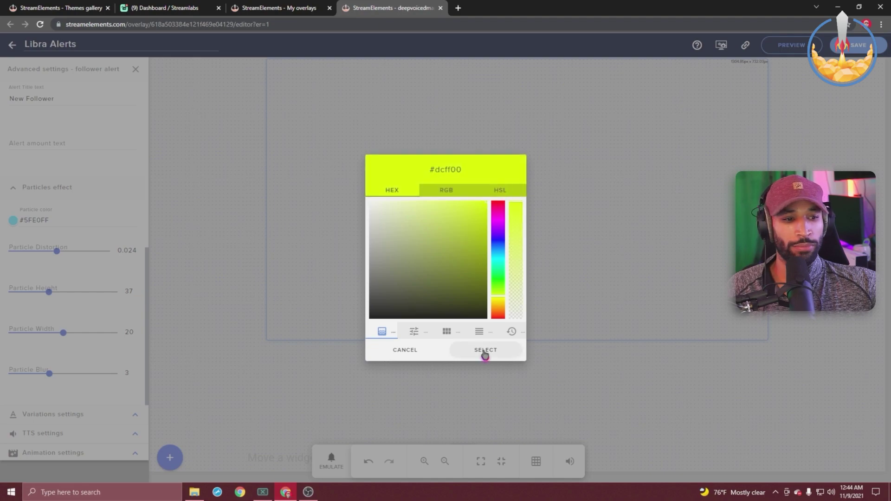
left_click(485, 351)
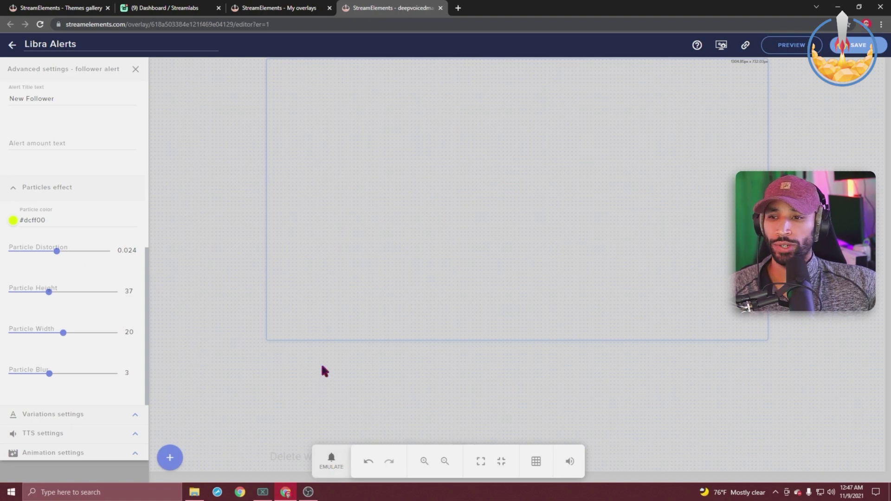
left_click(331, 461)
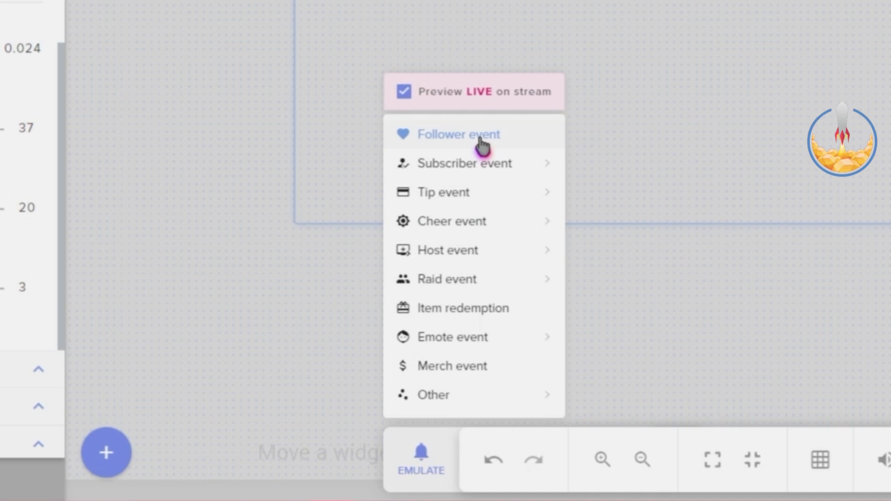
left_click(383, 239)
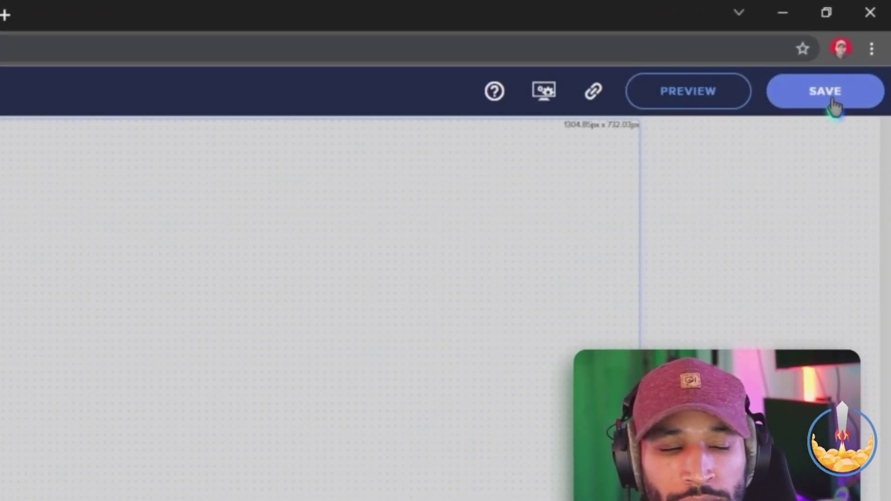
- Save the Libra Alerts overlay and copy its overlay URL
left_click(833, 104)
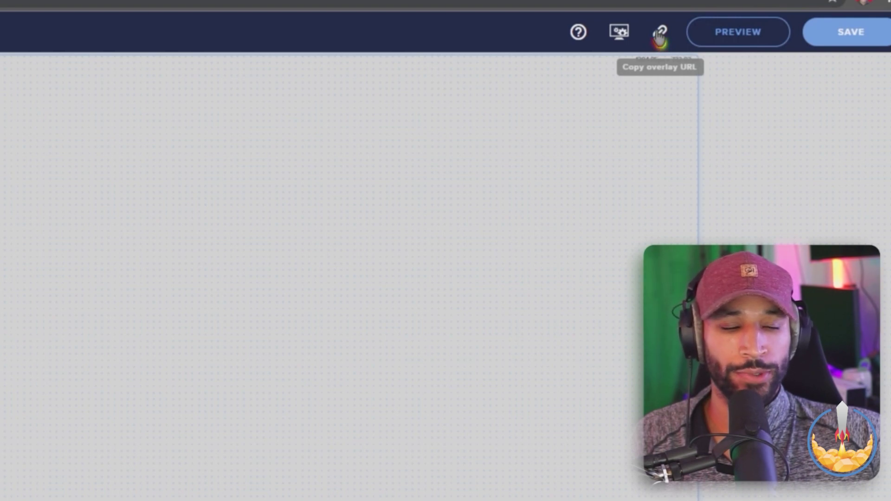
left_click(659, 34)
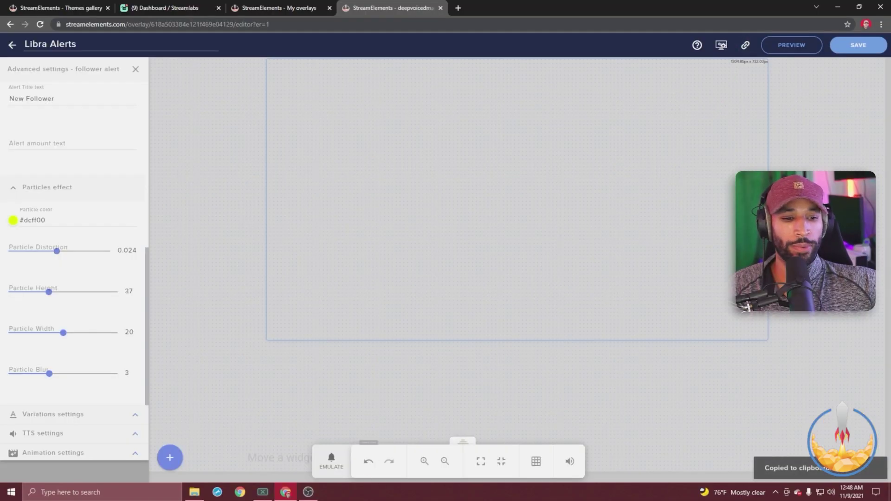
- Switch to OBS, add a browser source named Alert, and paste the copied private overlay URL as its URL
left_click(308, 492)
left_click(162, 464)
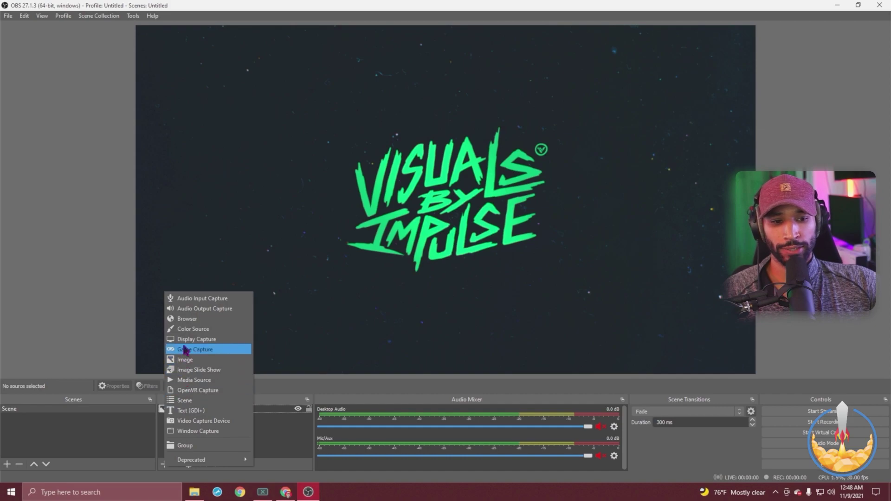
left_click(187, 319)
type("Alert")
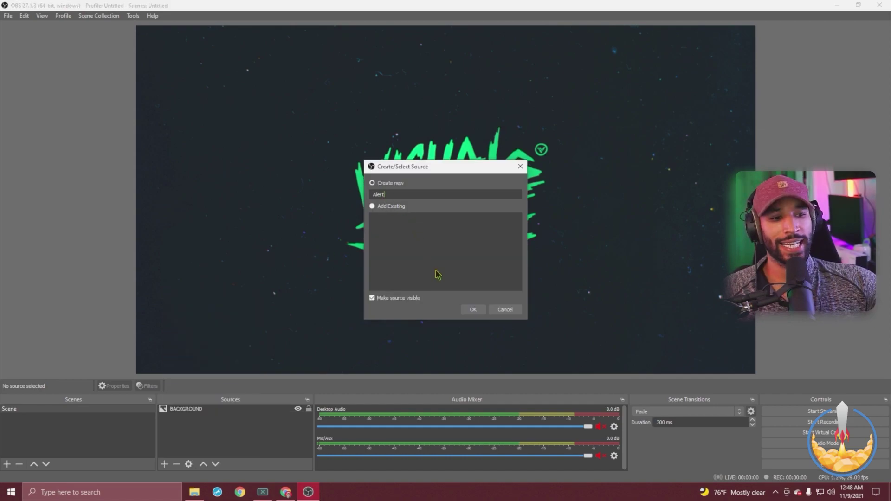
left_click(473, 309)
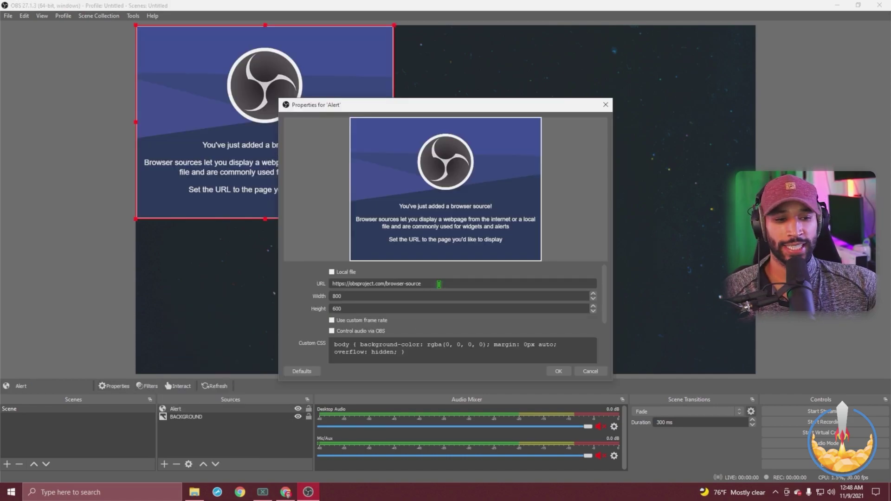
left_click_drag(439, 283, 377, 284)
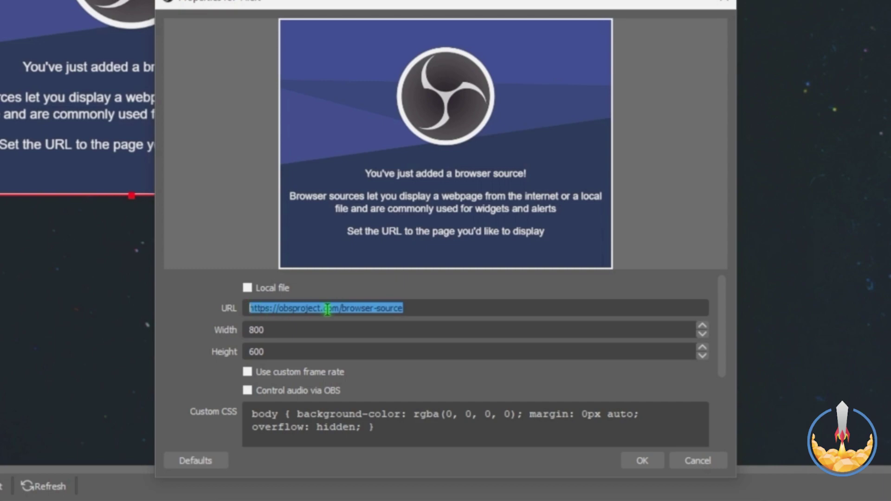
right_click(327, 310)
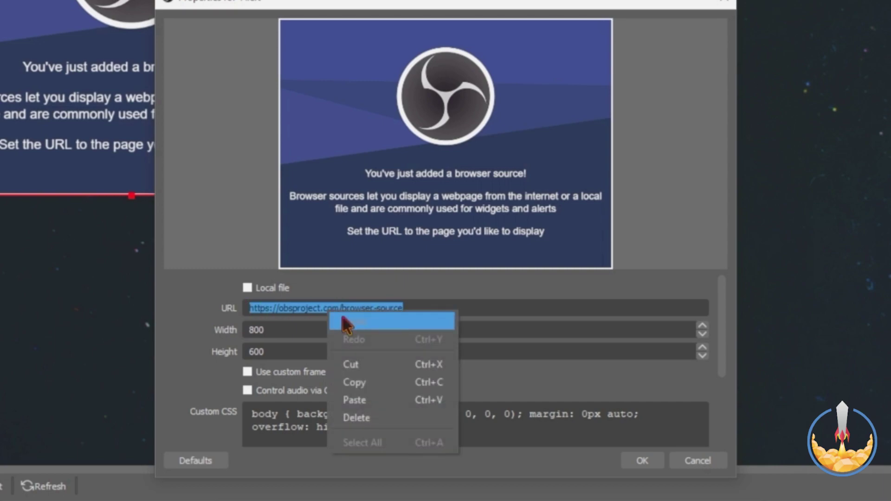
left_click(388, 399)
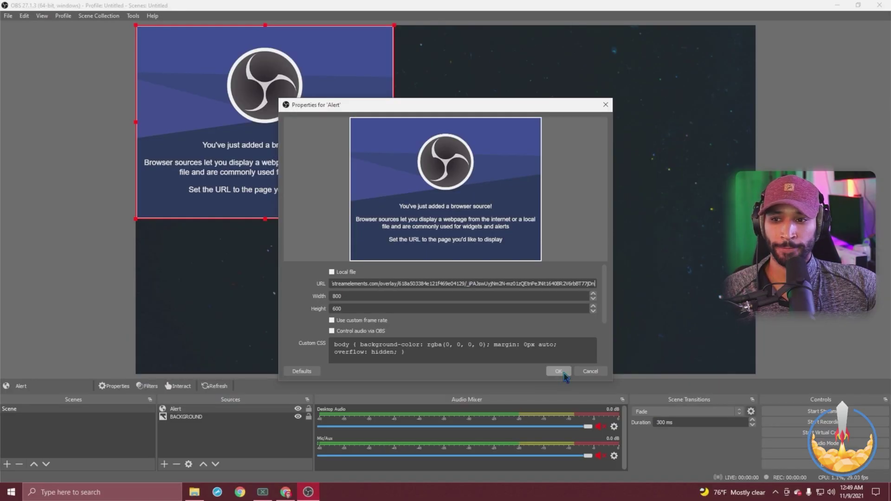
left_click(642, 460)
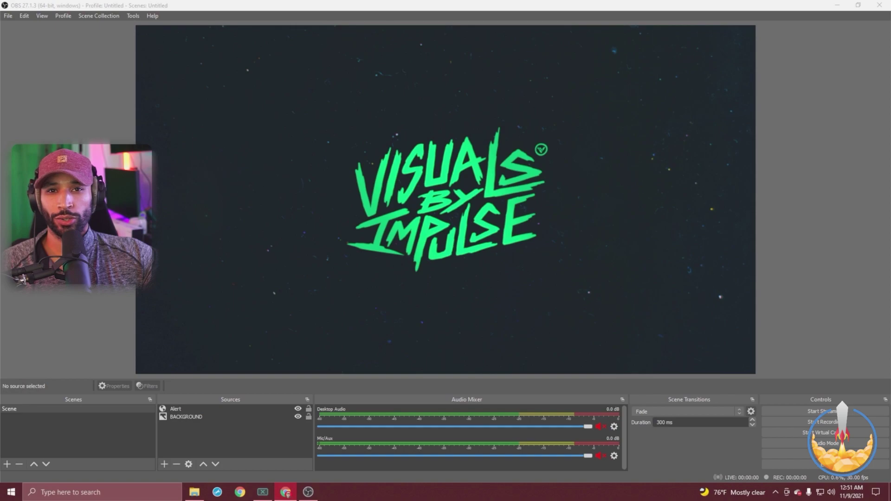
- Place the StreamElements browser window beside the OBS preview and emulate a follower event
key("alt+Tab")
left_click_drag(234, 94, 639, 82)
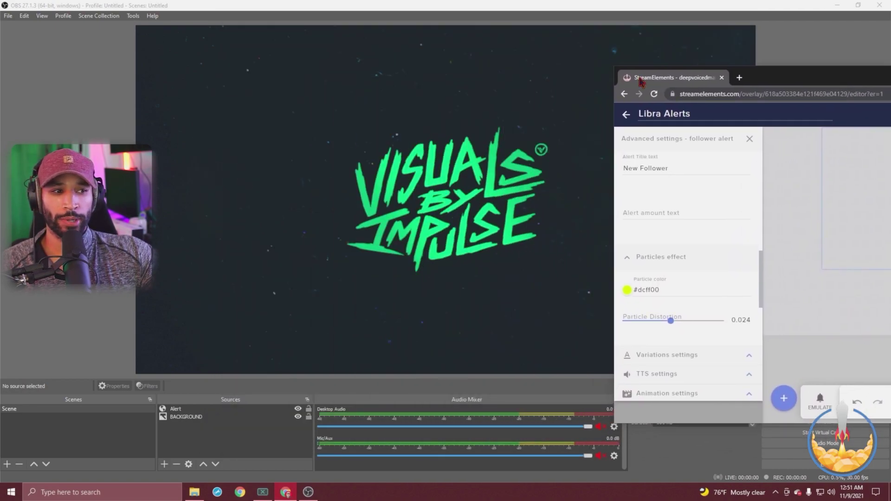
left_click(820, 401)
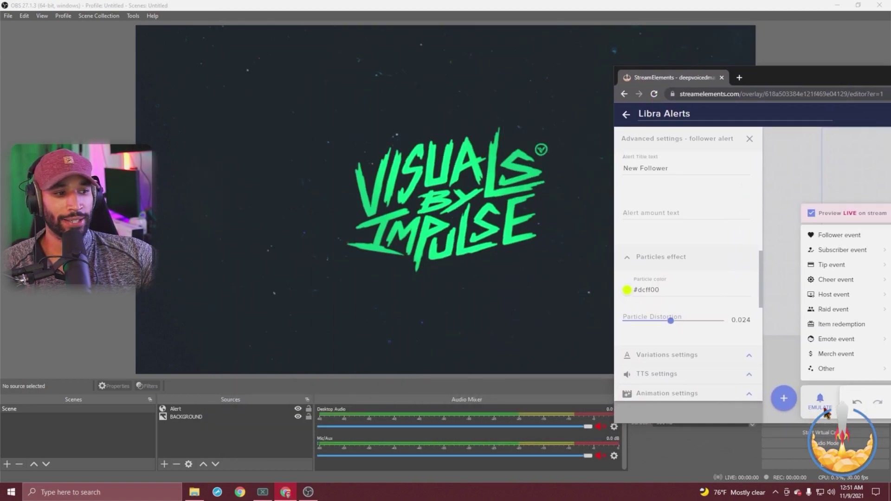
left_click(853, 237)
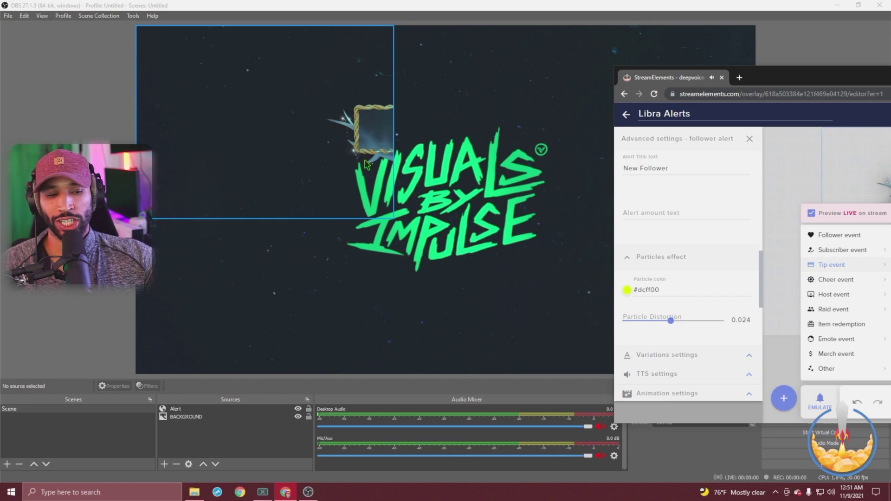
- Set the OBS Alert source's width to 1920 and height to 1080
left_click(233, 408)
double_click(234, 410)
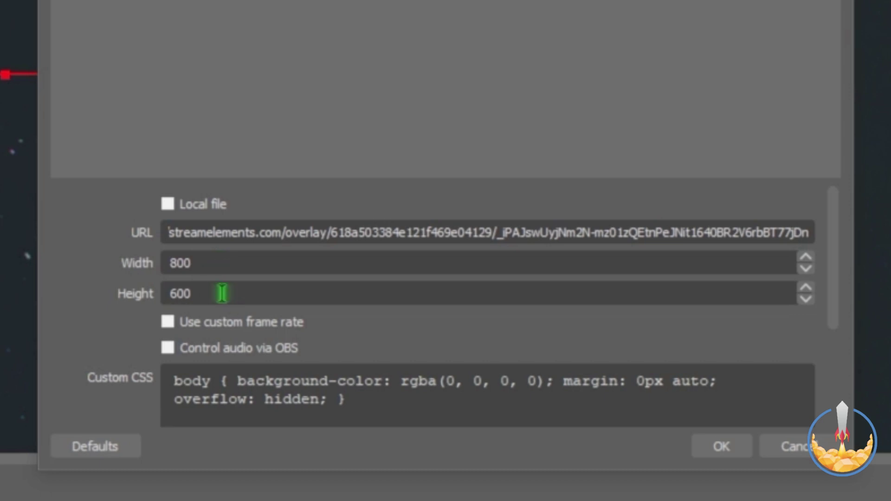
type("1920")
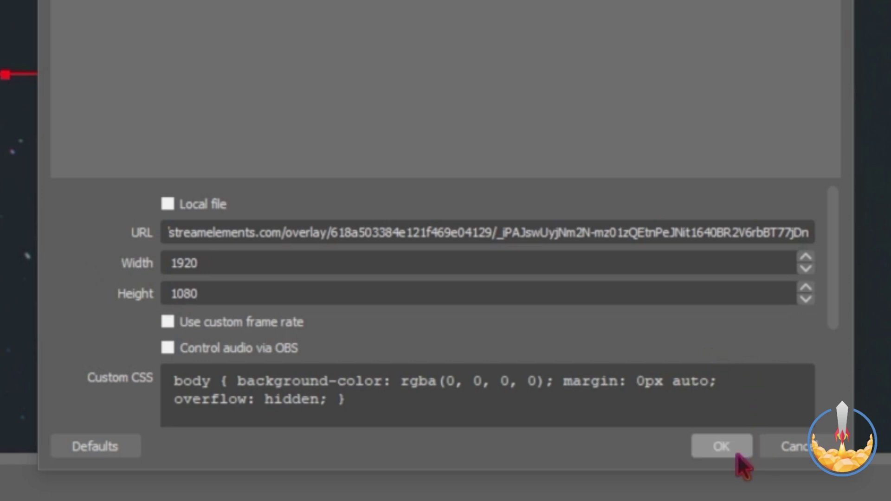
left_click(728, 445)
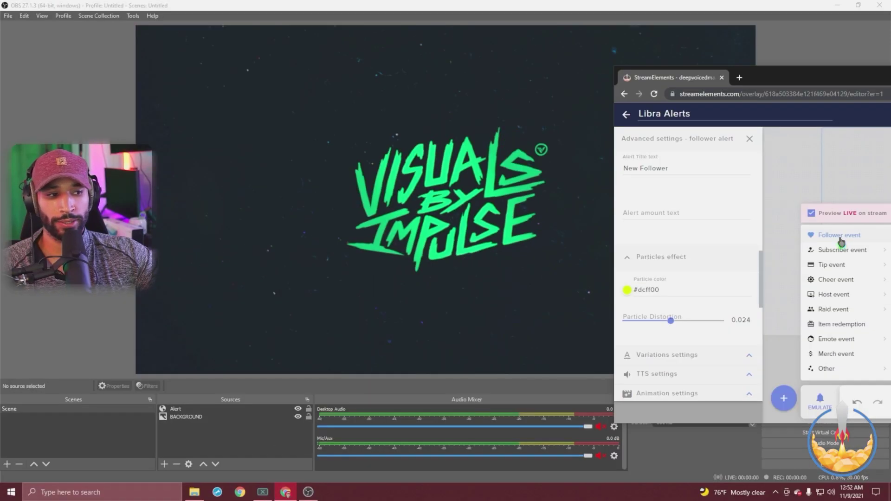
- Emulate a follower event, and scale down and move the Alert source so the alert sits in the canvas's upper-left area
left_click(839, 235)
left_click(137, 27)
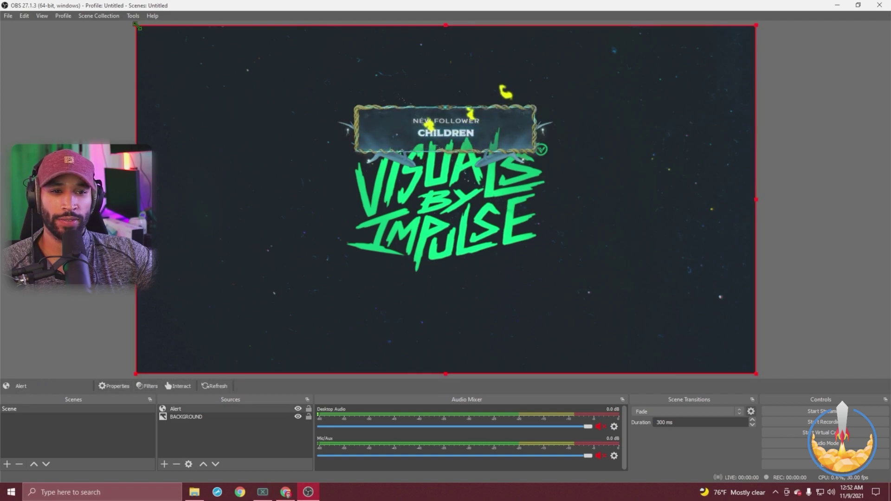
left_click_drag(137, 26, 318, 130)
left_click_drag(676, 313, 367, 177)
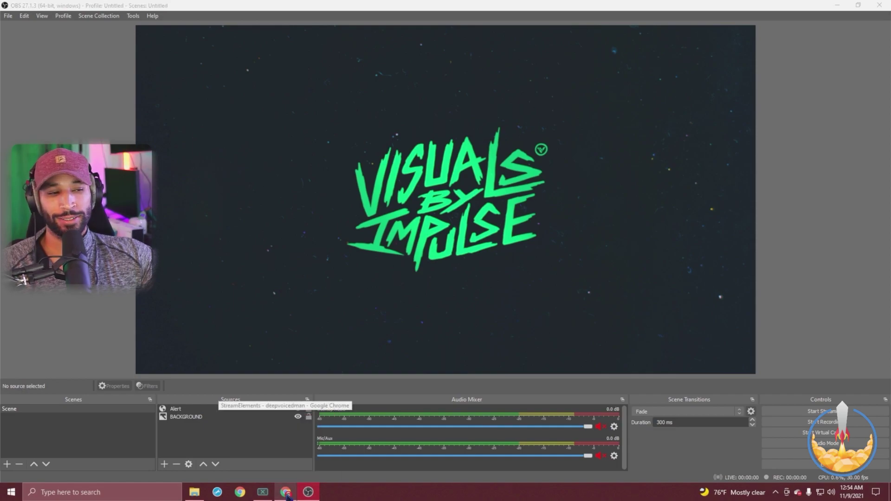
- Switch to StreamElements, save the Libra Alerts overlay, and return to OBS
left_click(286, 495)
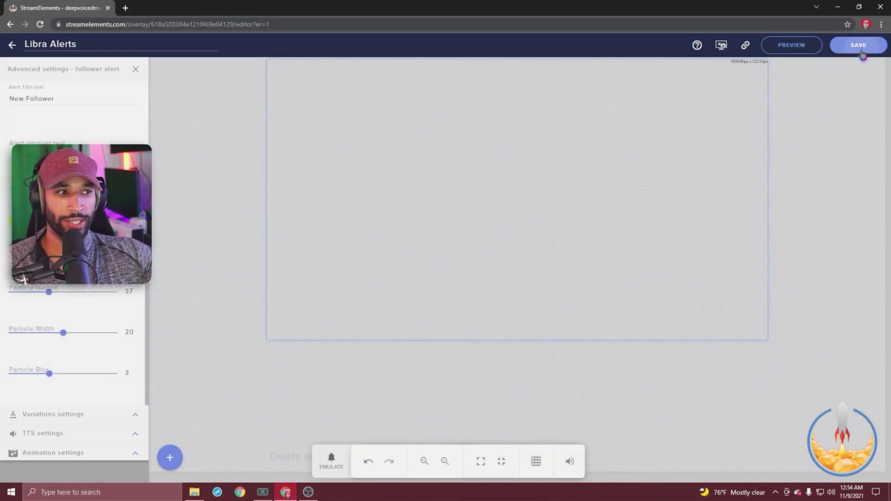
left_click(838, 7)
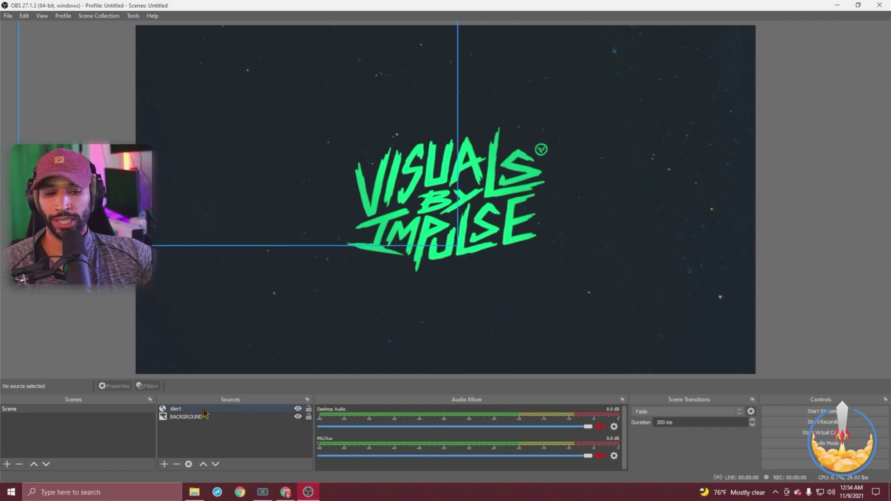
- Review the Alert source's properties in OBS, and emulate a follower event in StreamElements against the repositioned source
double_click(204, 411)
scroll(311, 331, "down", 5)
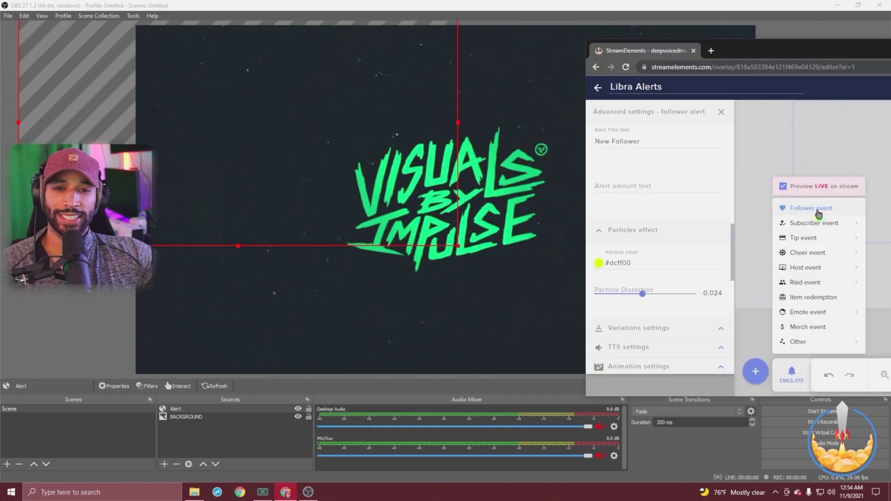
left_click(818, 209)
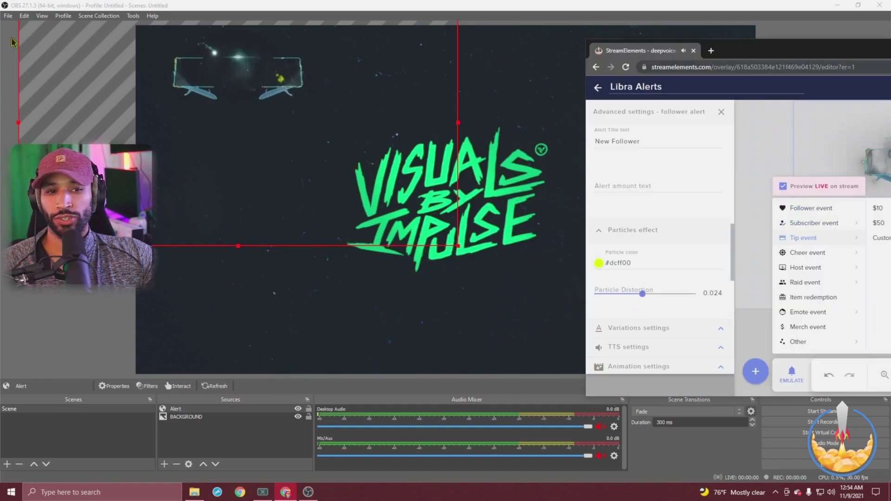